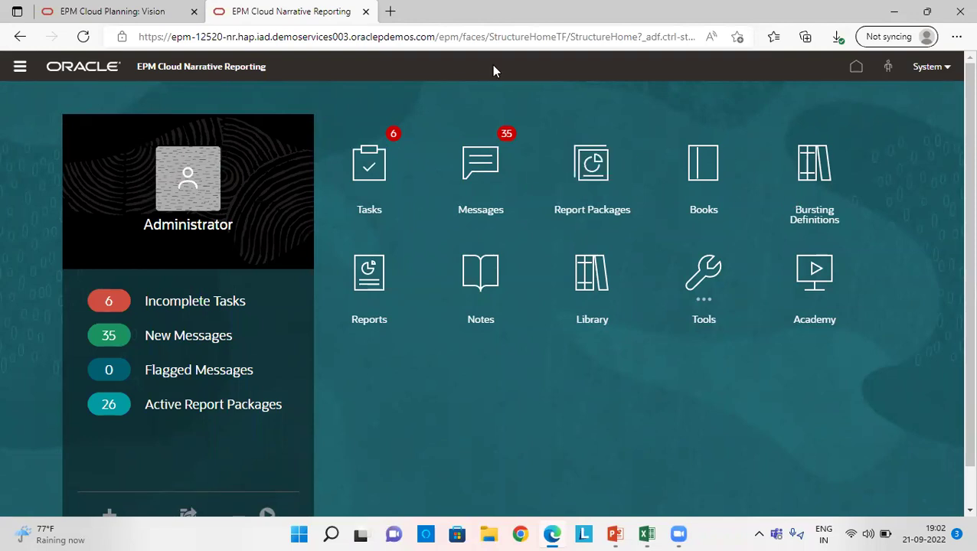
Review the Report_BS & CF preview's FY21 balance sheet figures, then close it back to the Reports list.
click(385, 294)
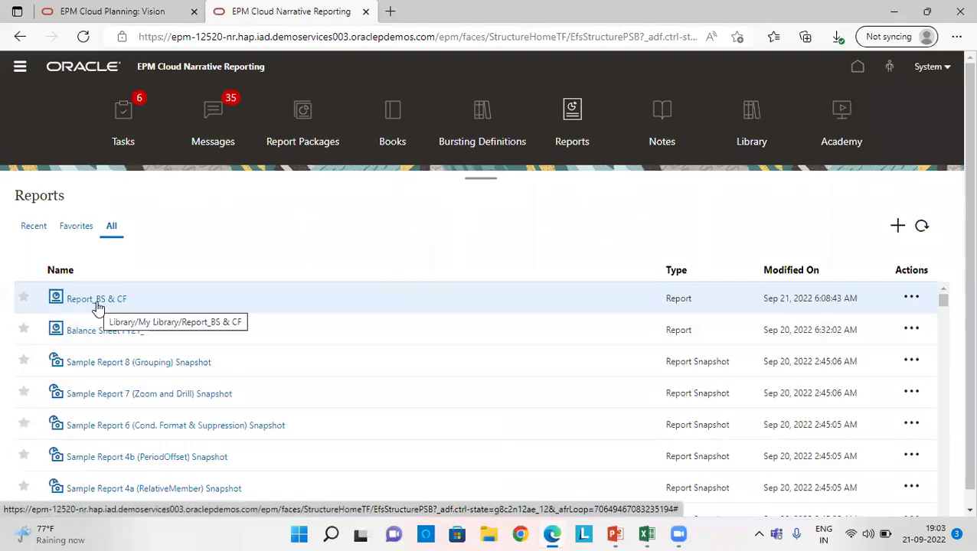
click(97, 300)
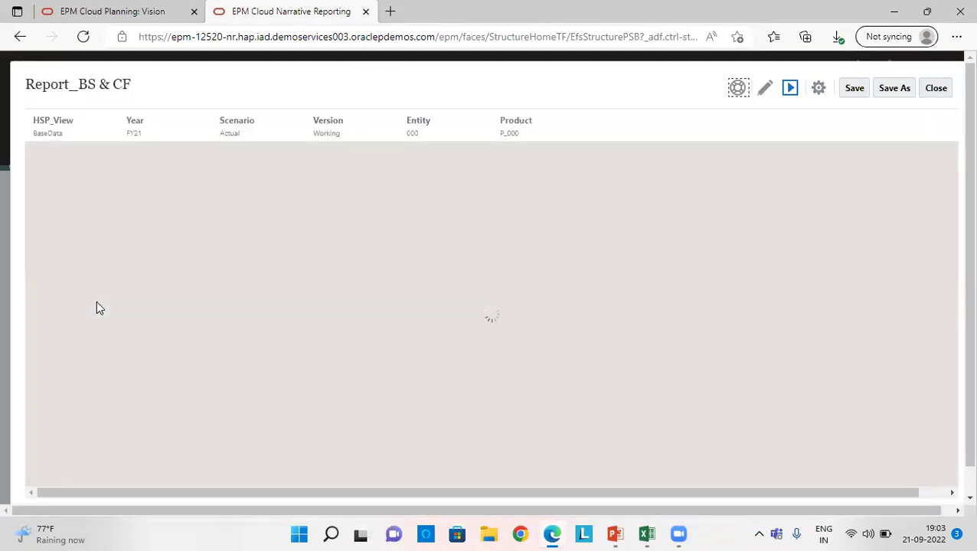
scroll(295, 316, down, 3)
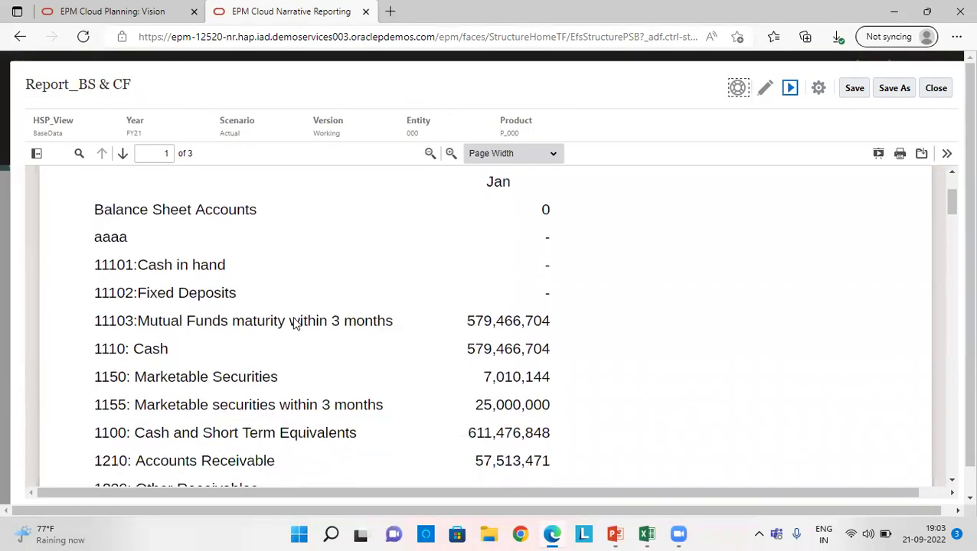
scroll(295, 316, down, 5)
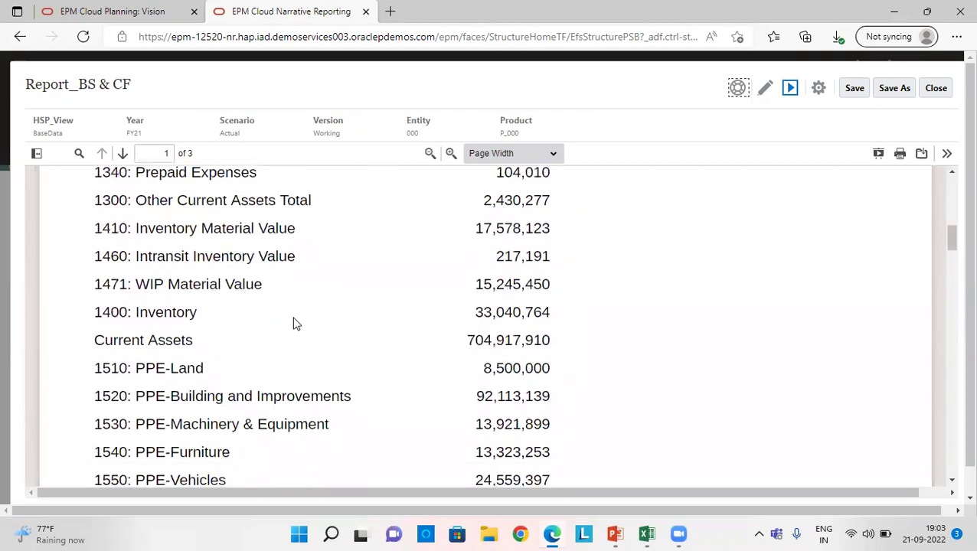
click(935, 90)
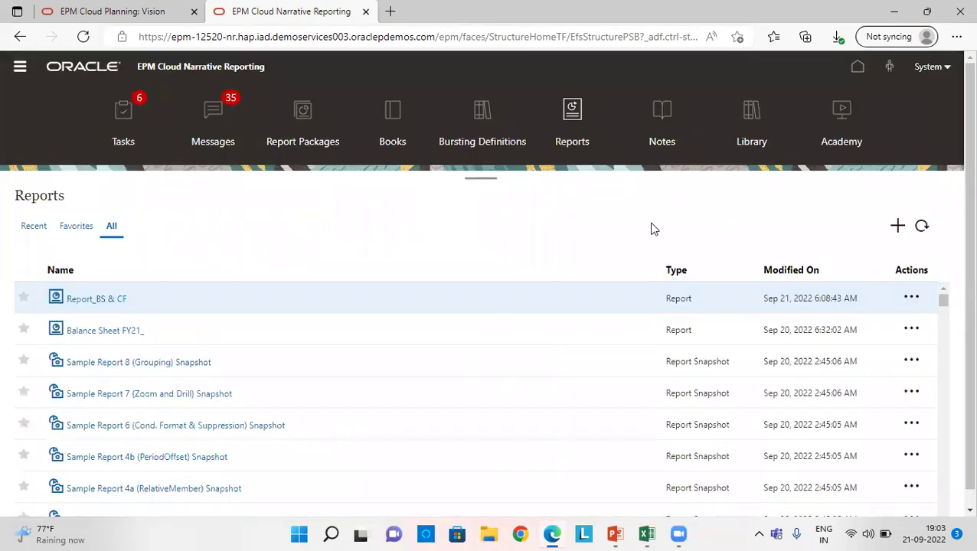
Create a new report containing a grid that uses Report Bursting as its data source.
click(897, 227)
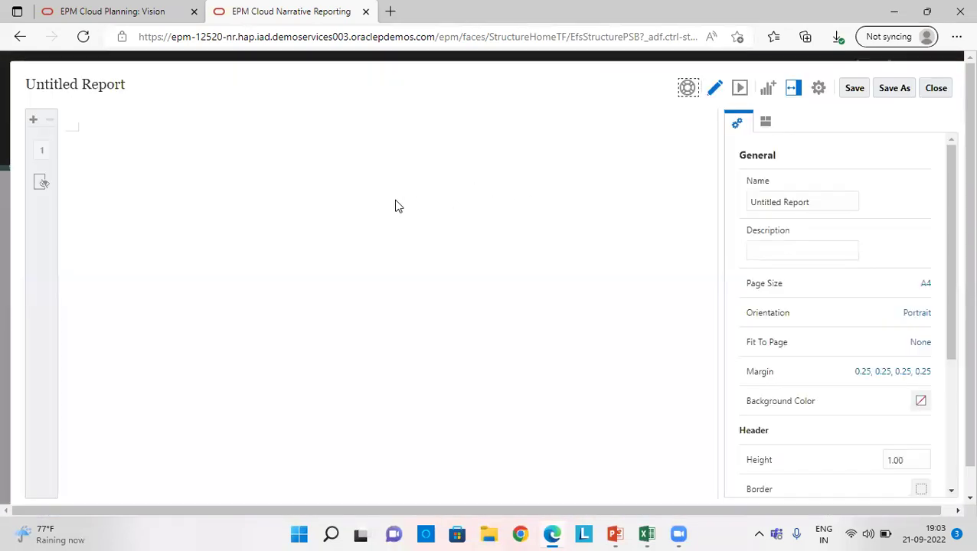
click(385, 314)
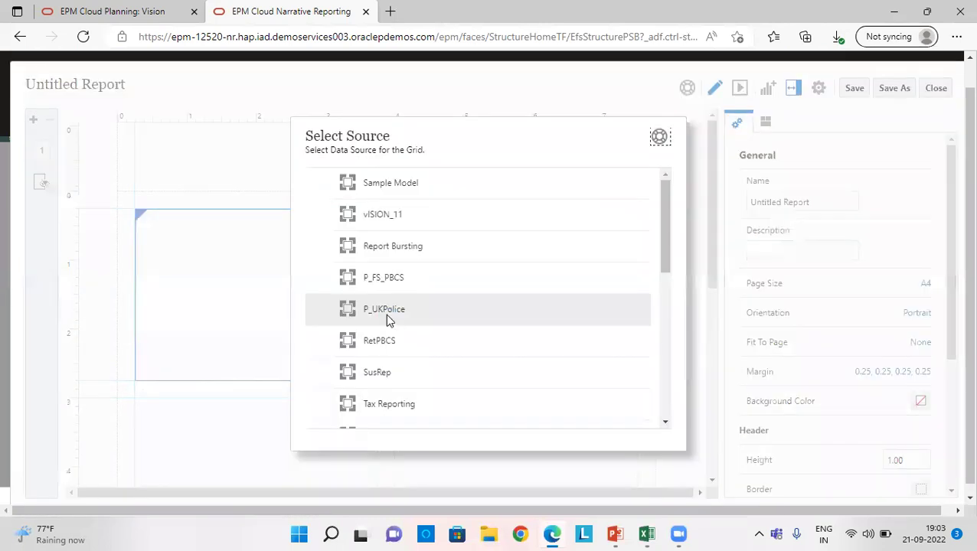
click(383, 247)
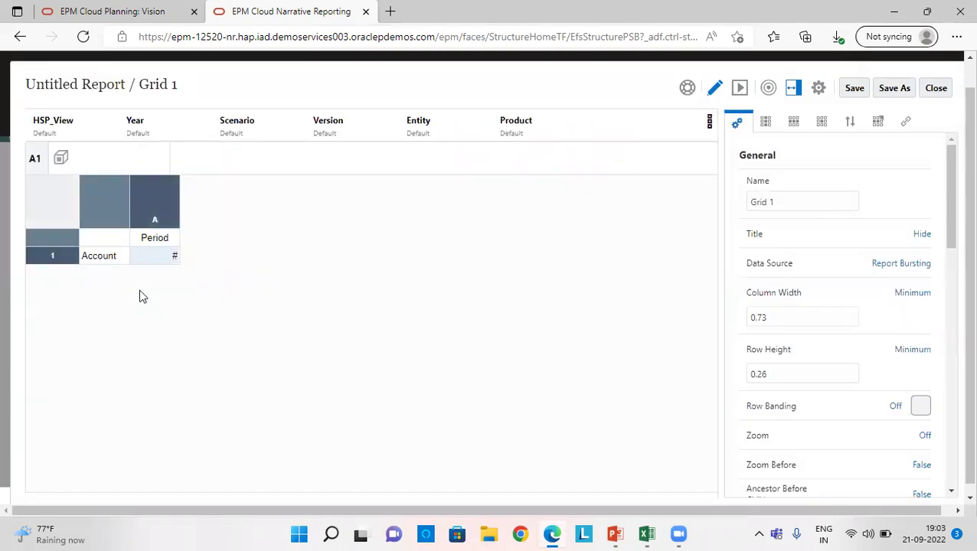
Replace the Account rows with BS and Descendants of BS.
click(112, 258)
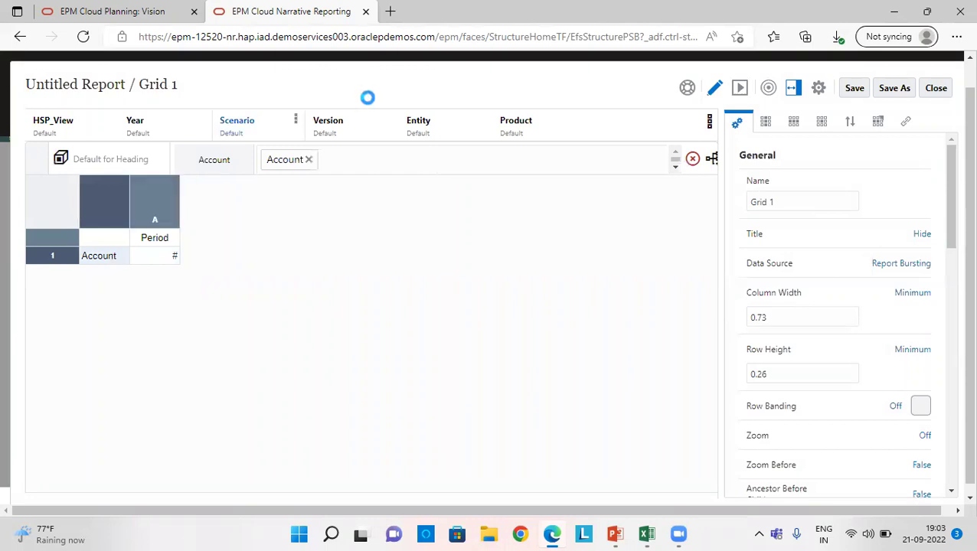
click(308, 160)
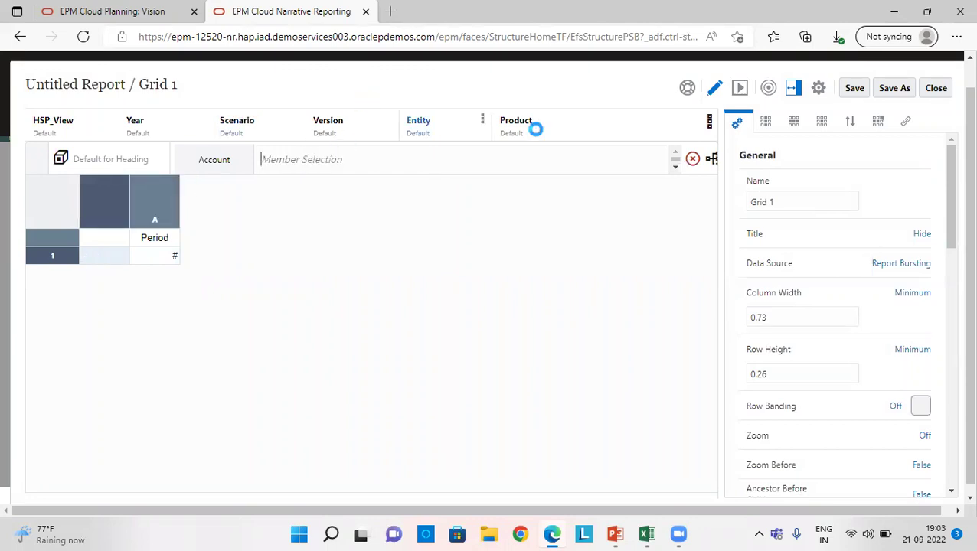
click(711, 156)
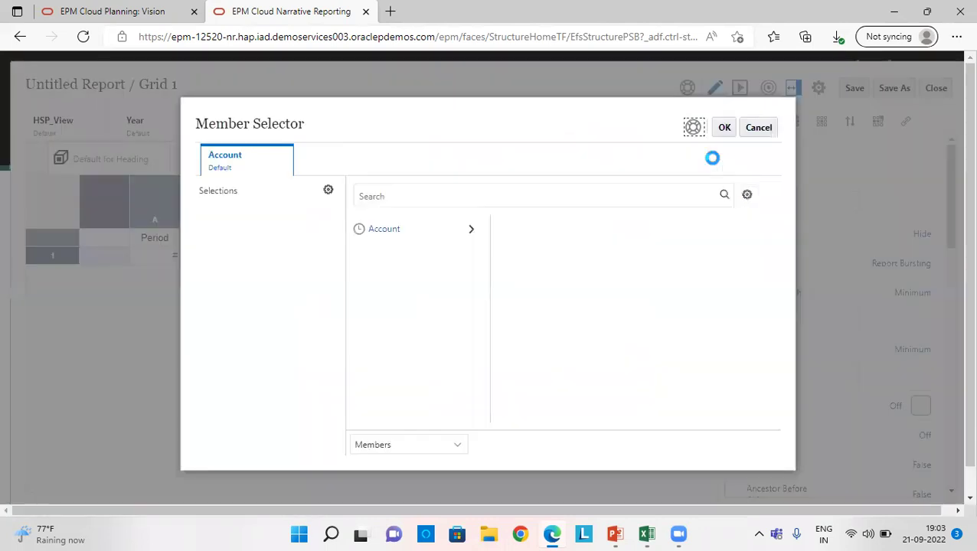
click(468, 228)
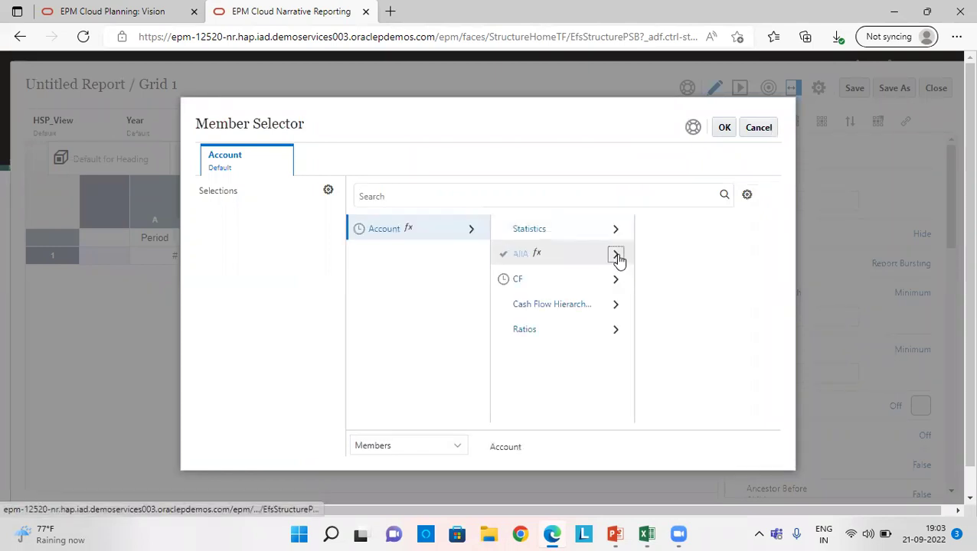
click(617, 255)
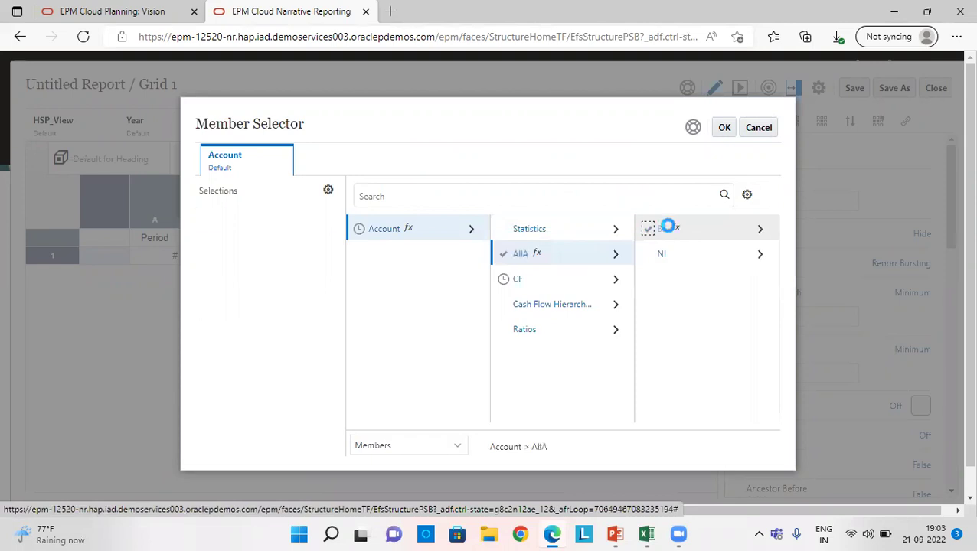
click(667, 228)
click(677, 230)
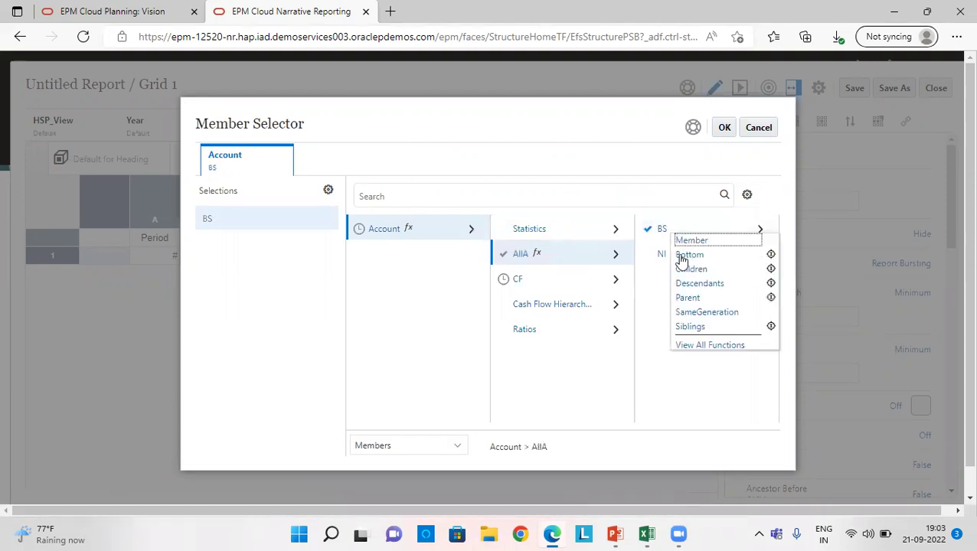
click(681, 283)
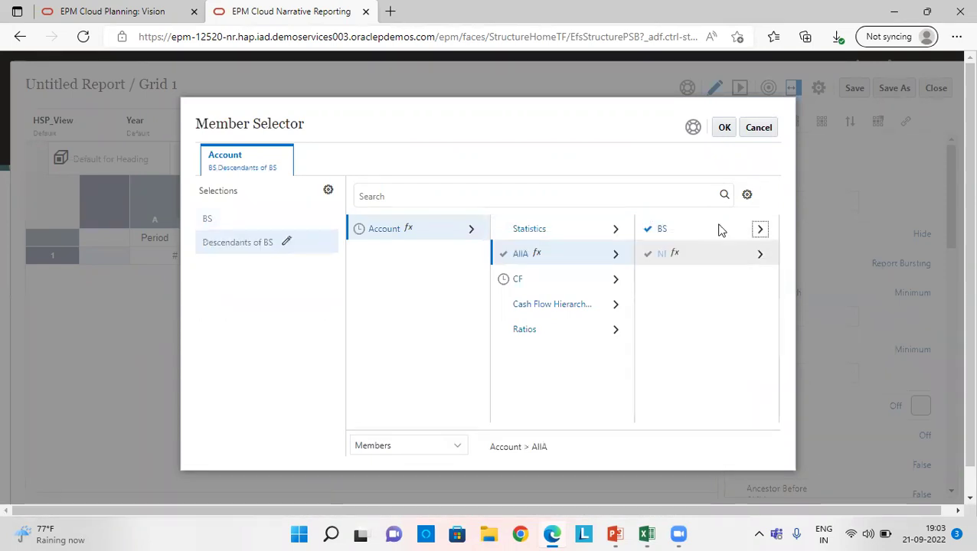
click(726, 129)
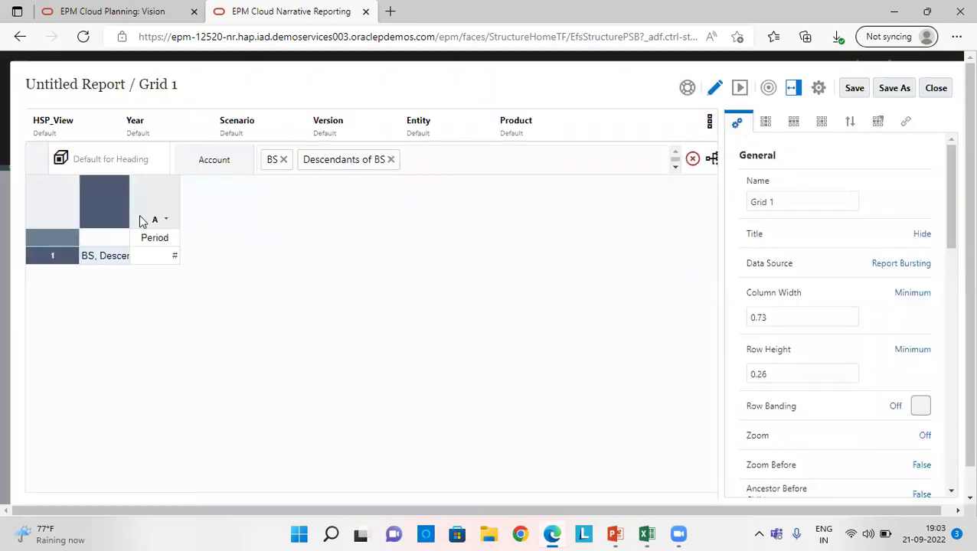
Set the point of view's HSP_View to BaseData and Scenario to Actual.
click(67, 132)
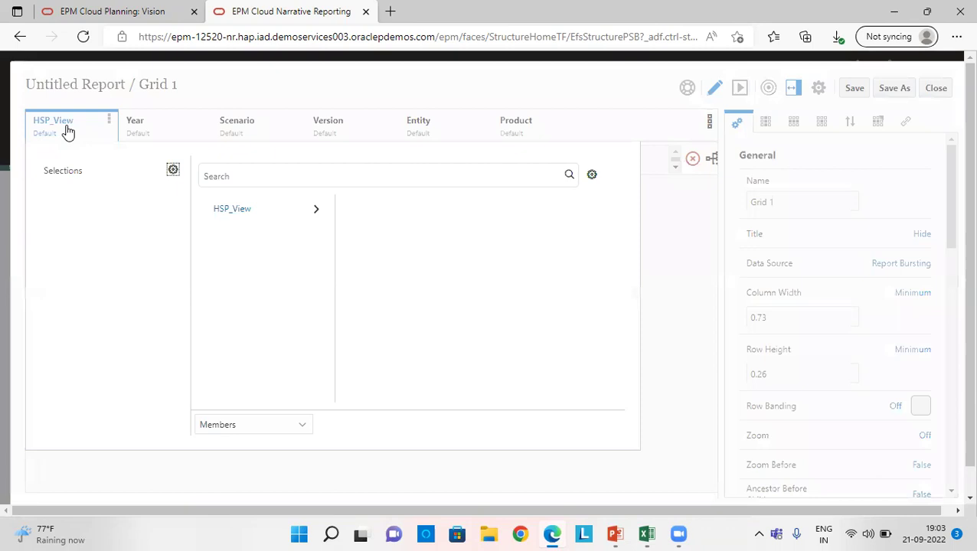
click(314, 209)
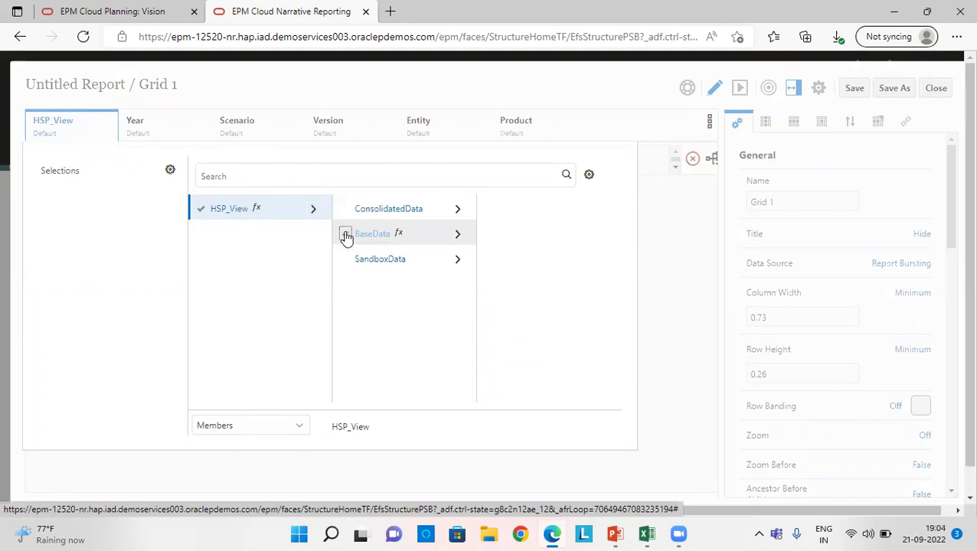
click(346, 236)
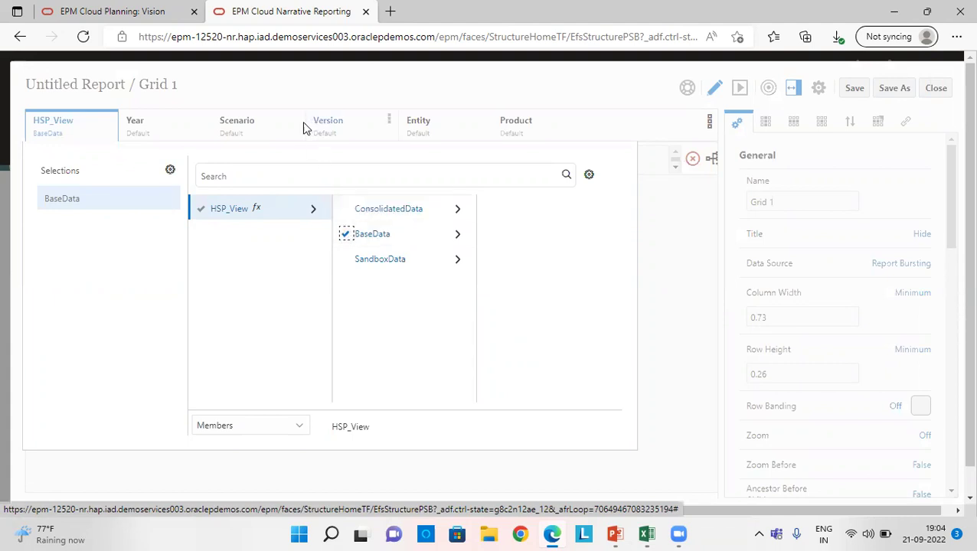
click(234, 126)
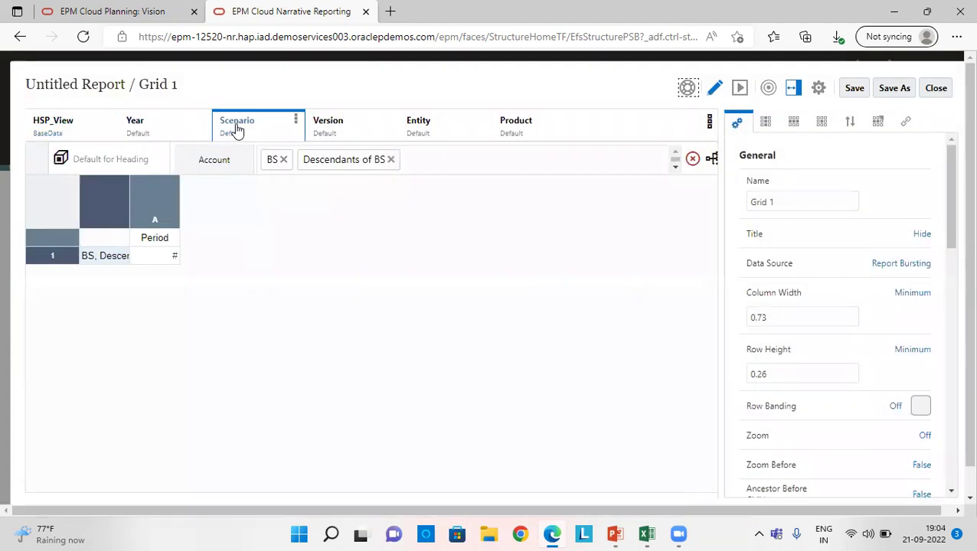
click(428, 178)
text(A)
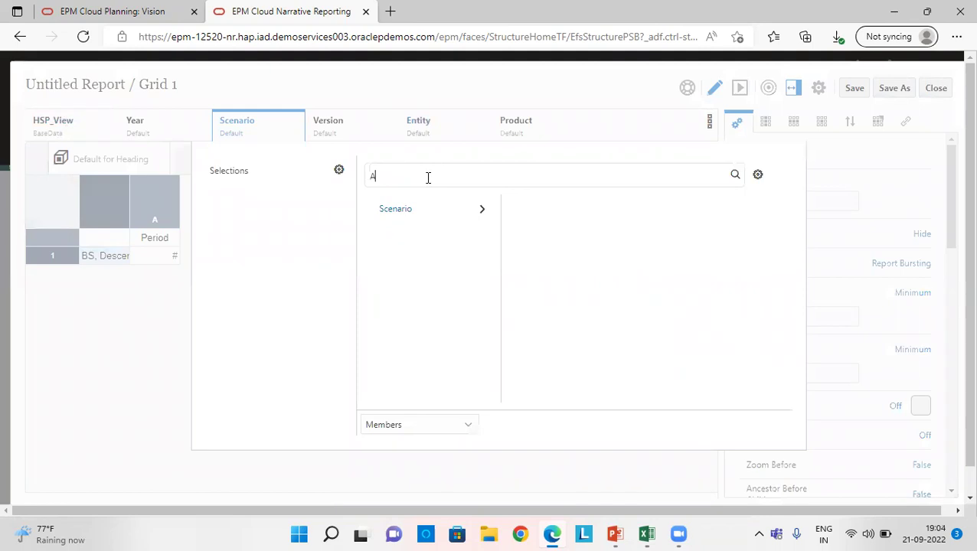
text(ct)
key(Return)
click(370, 208)
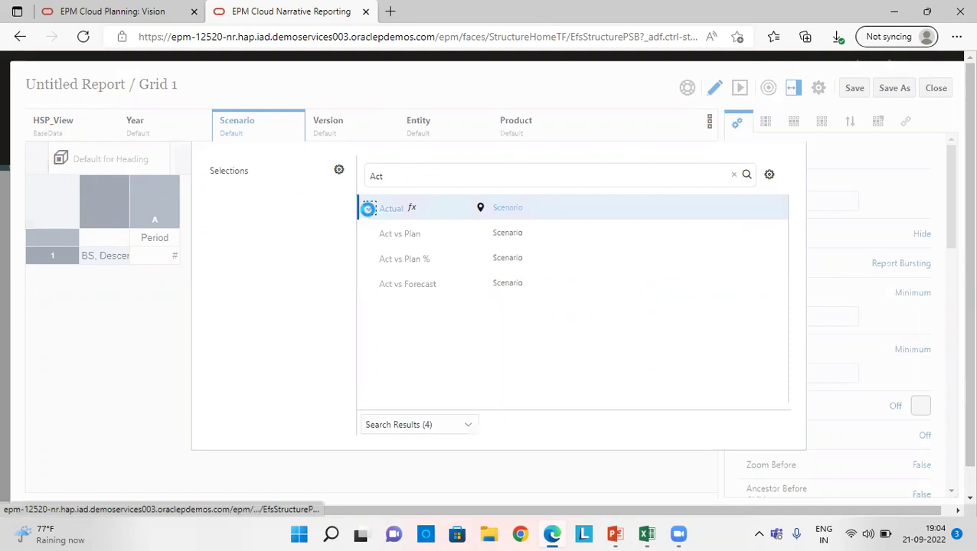
Set the Version point of view to Working.
click(321, 136)
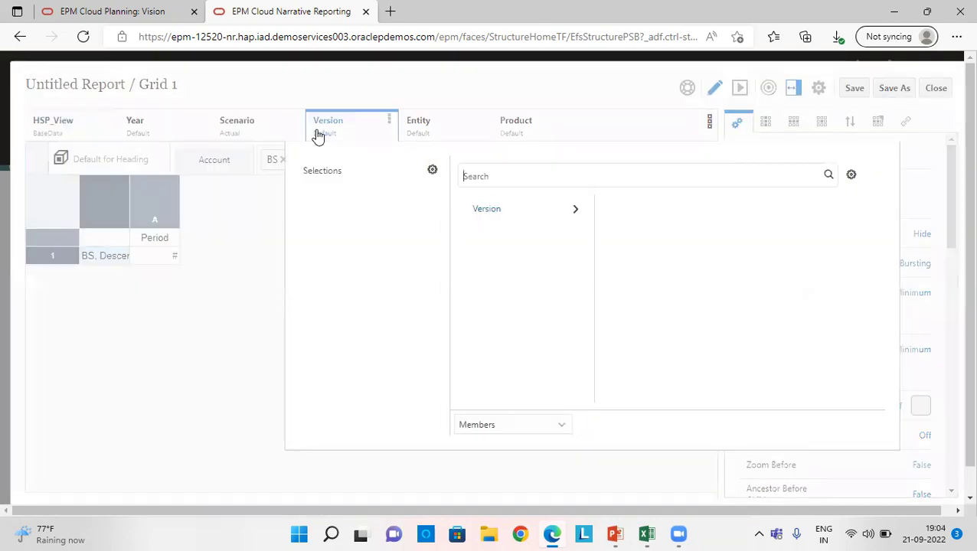
text(W)
key(Return)
click(463, 218)
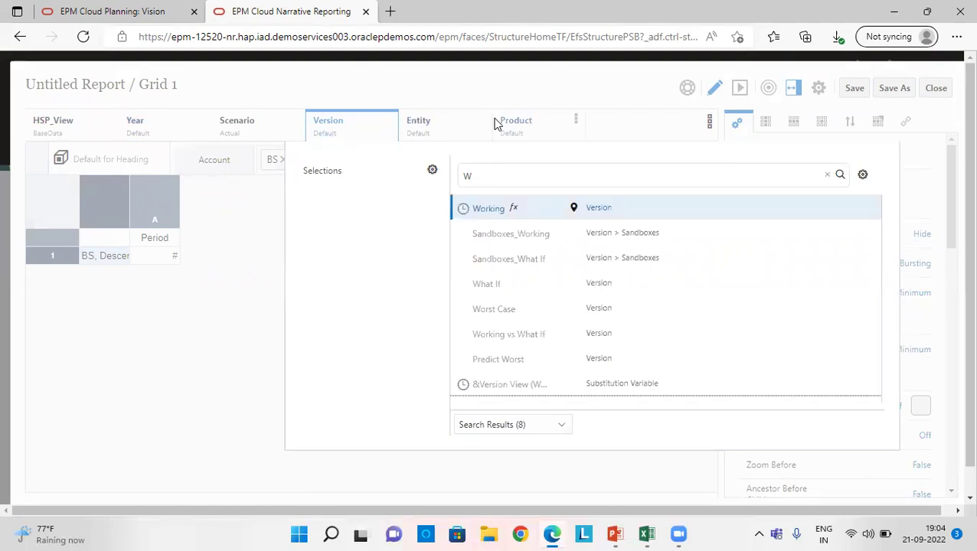
click(464, 214)
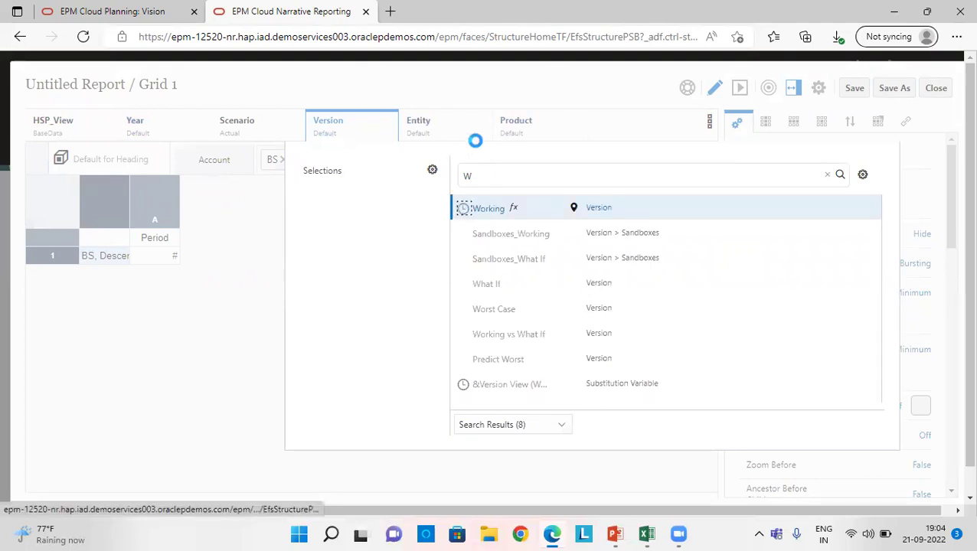
Set the Entity point of view to 000 under Total Entity > TD.
click(418, 135)
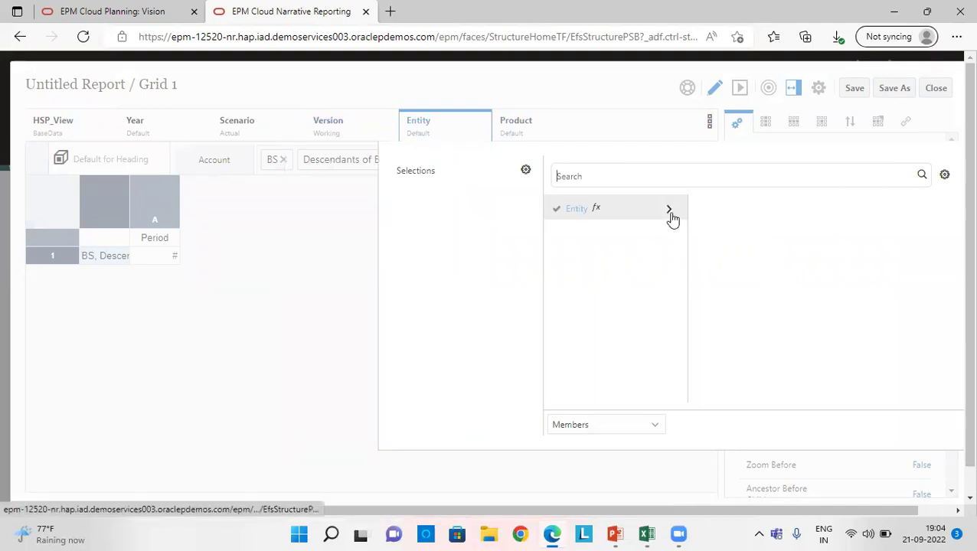
click(668, 209)
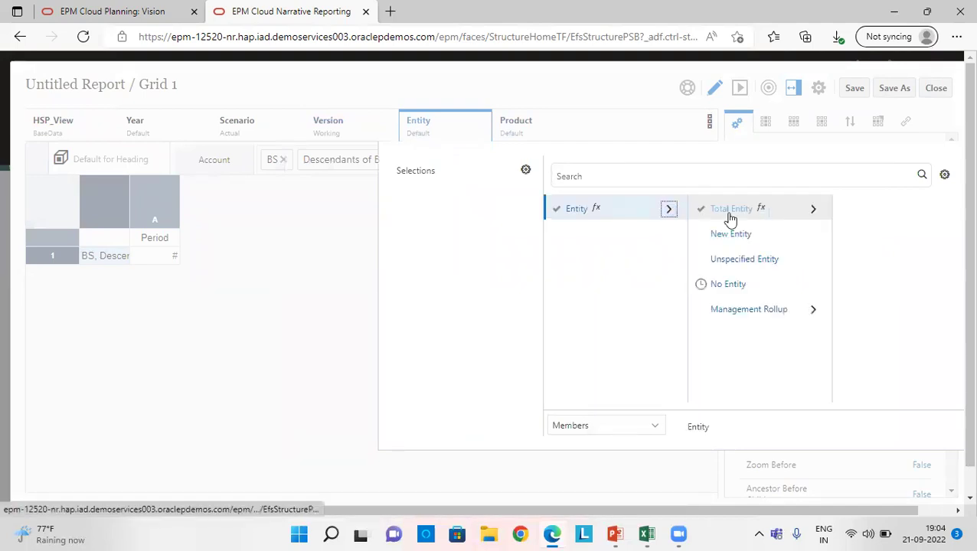
click(813, 209)
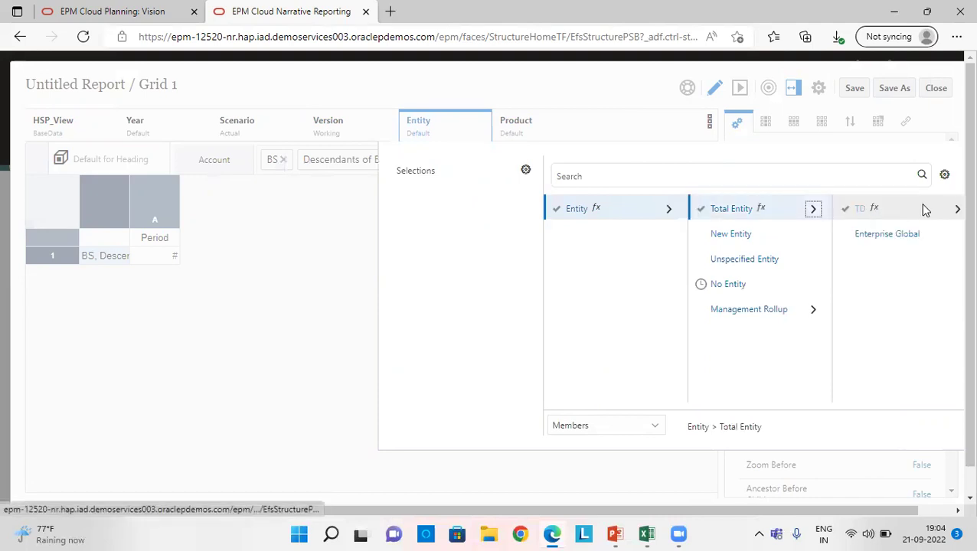
click(954, 207)
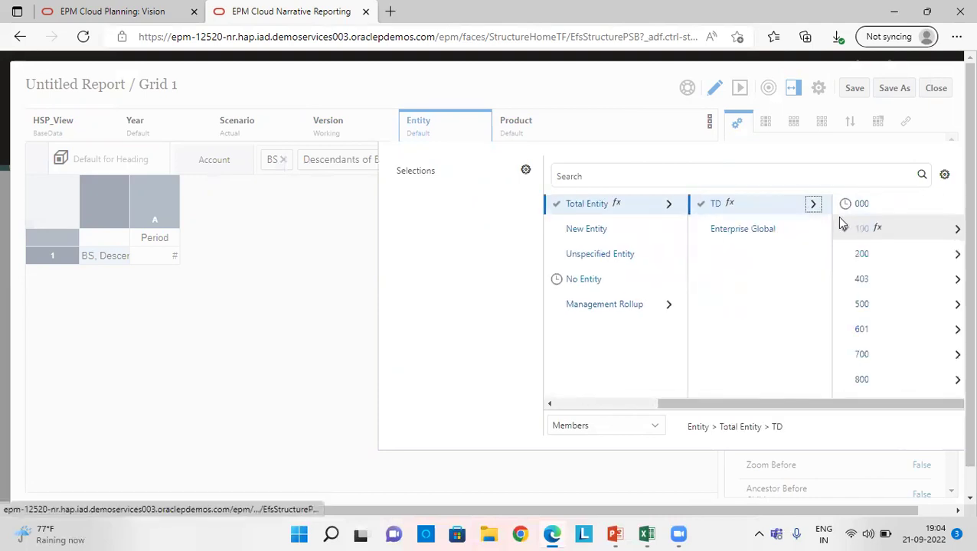
click(844, 204)
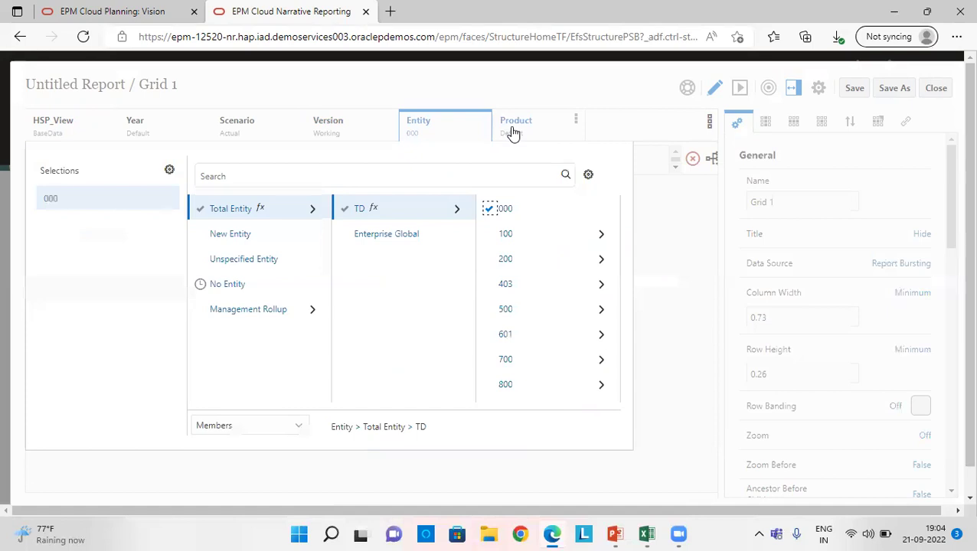
Set the Product point of view to P_000 under Product > P_TP.
click(512, 133)
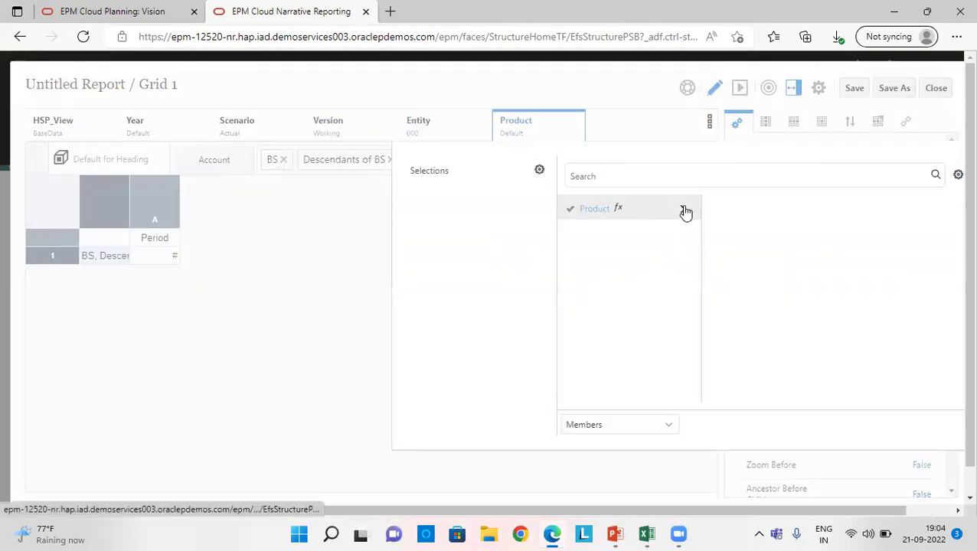
click(682, 209)
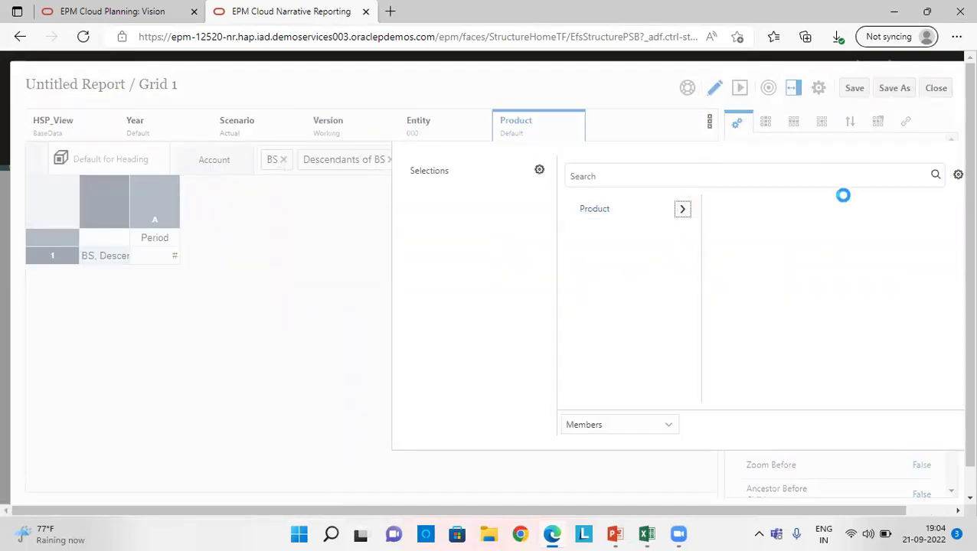
click(827, 209)
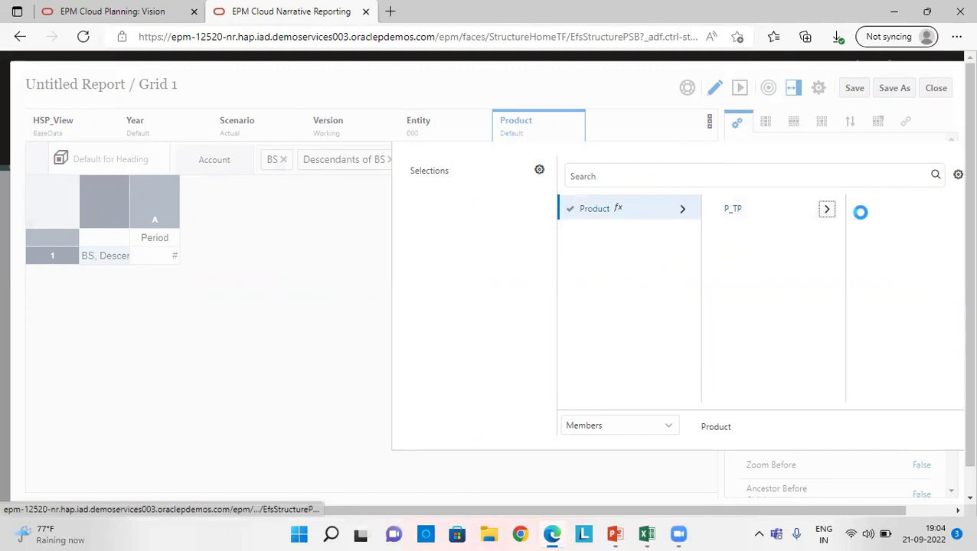
click(857, 209)
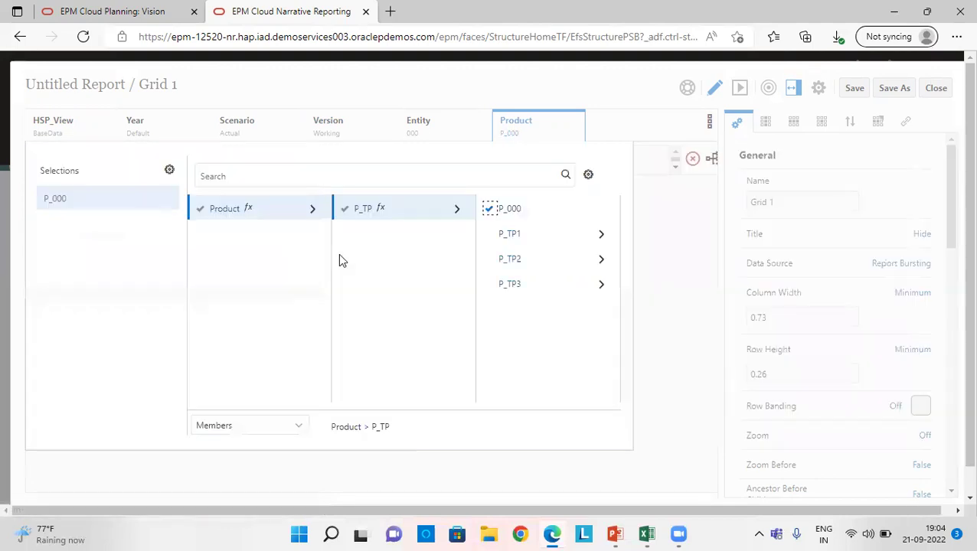
click(712, 352)
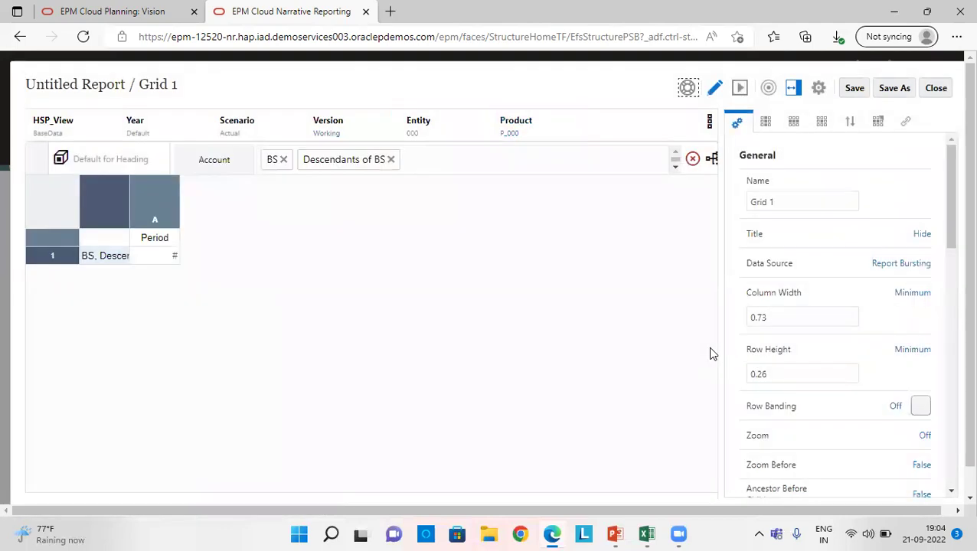
Set the Year point of view to the &ThisYear (FY21) substitution variable.
click(151, 134)
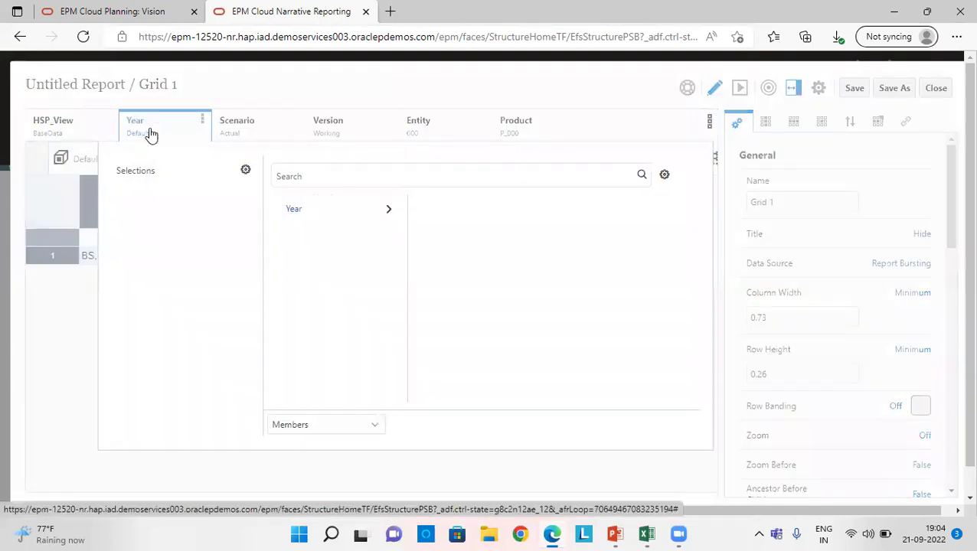
click(315, 429)
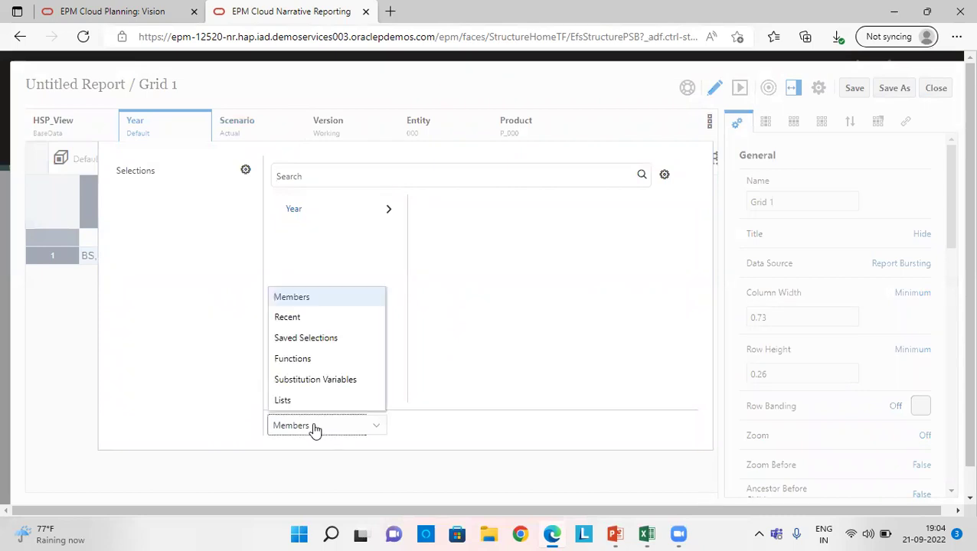
click(327, 385)
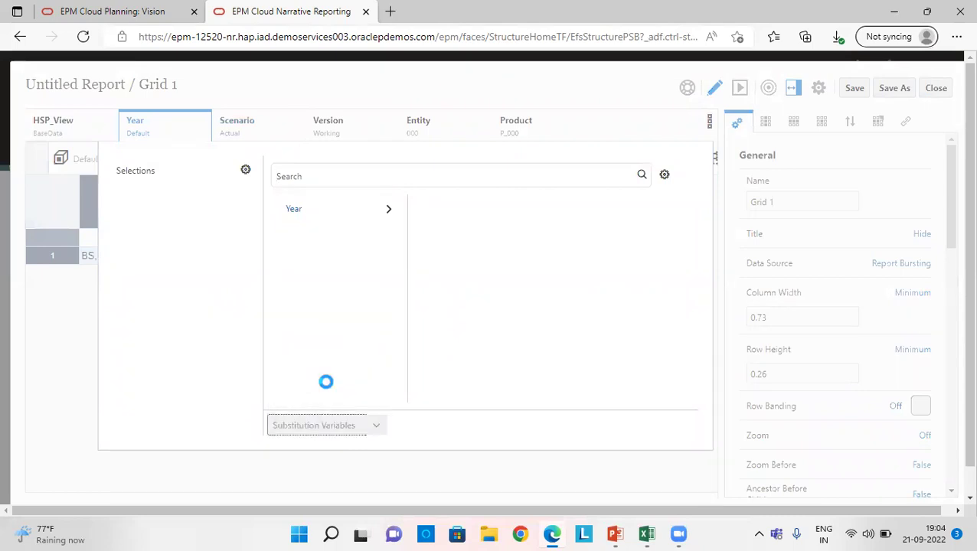
drag(359, 385, 358, 310)
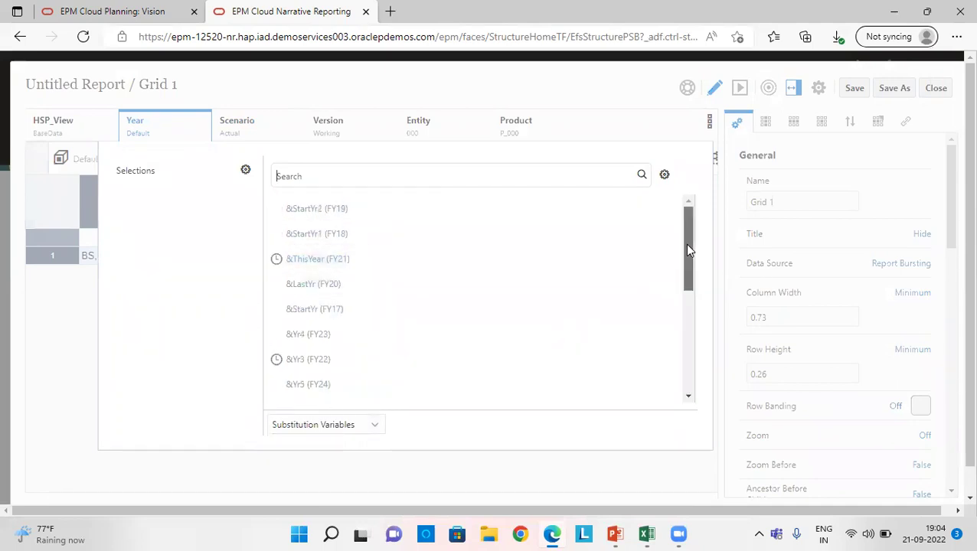
drag(684, 244, 674, 150)
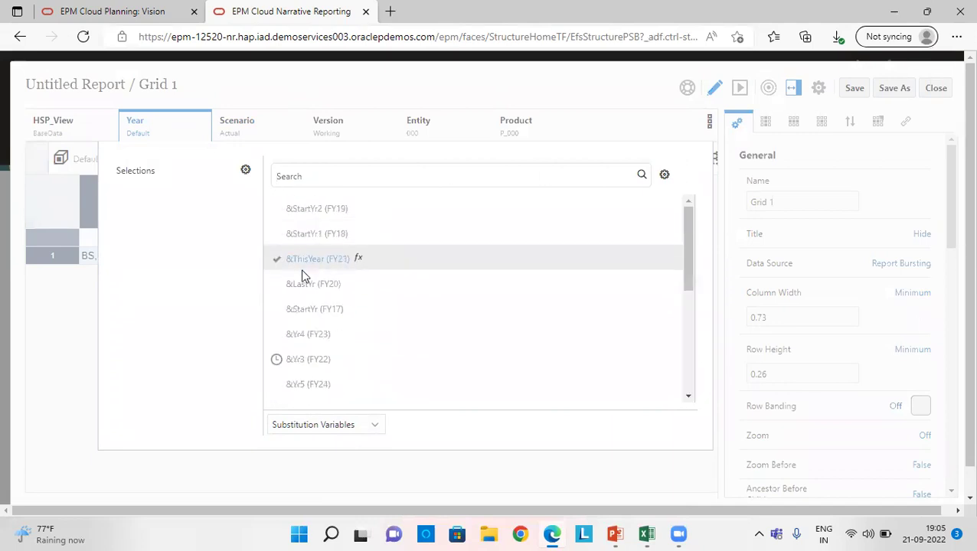
scroll(299, 308, down, 1)
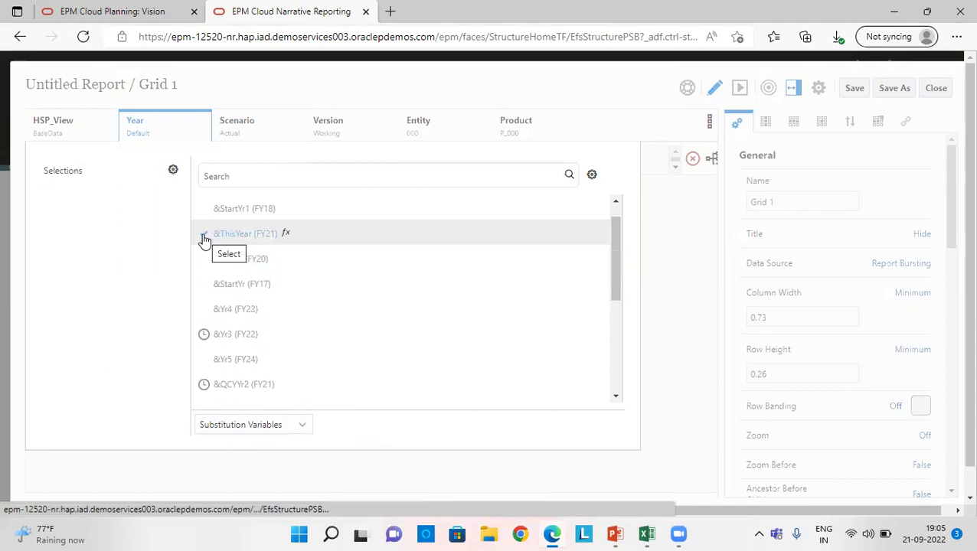
click(204, 238)
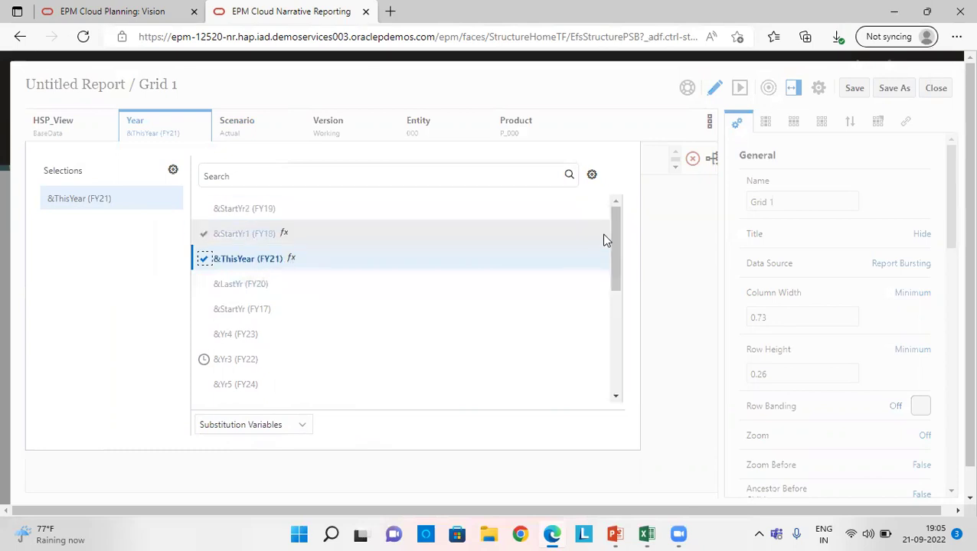
click(693, 258)
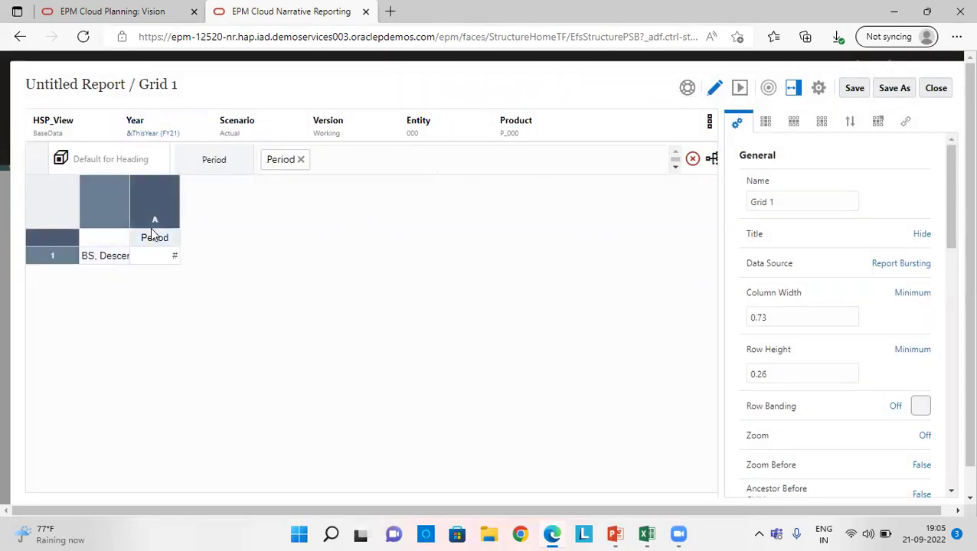
Replace Period in the grid column with the &Period (Jan) substitution variable.
click(300, 160)
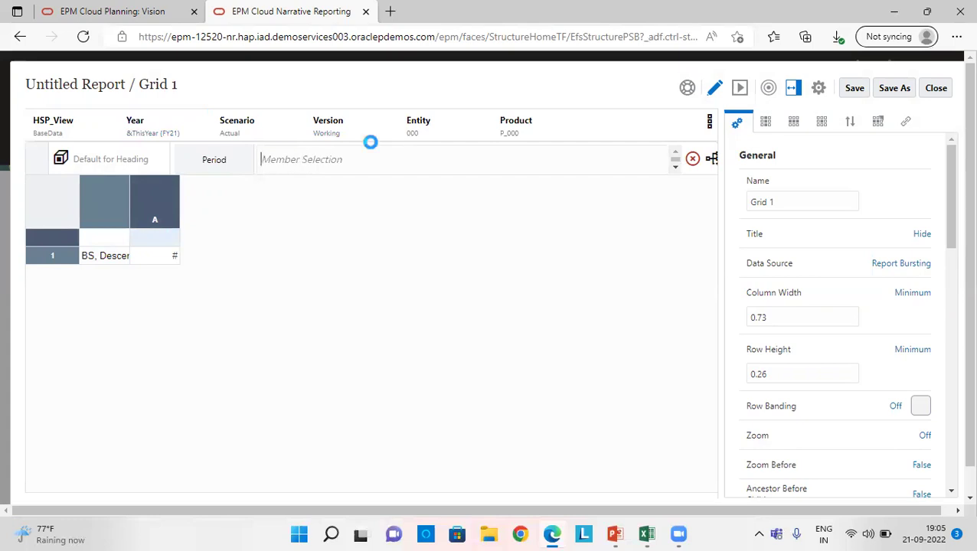
click(710, 159)
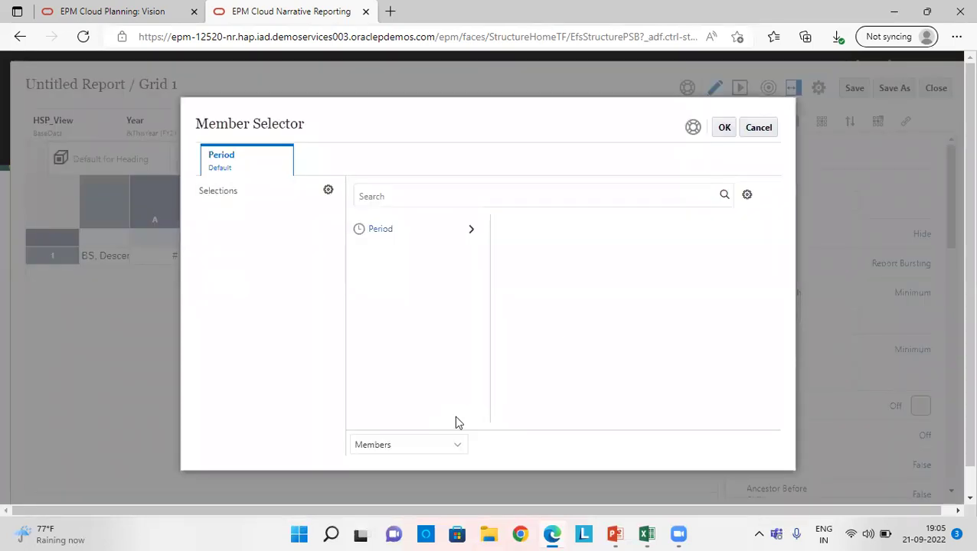
click(928, 11)
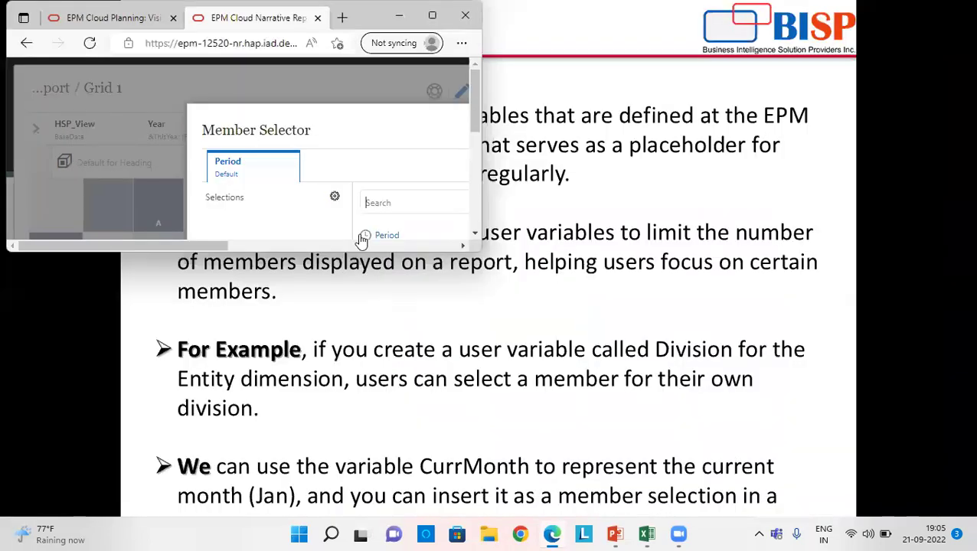
scroll(342, 207, down, 3)
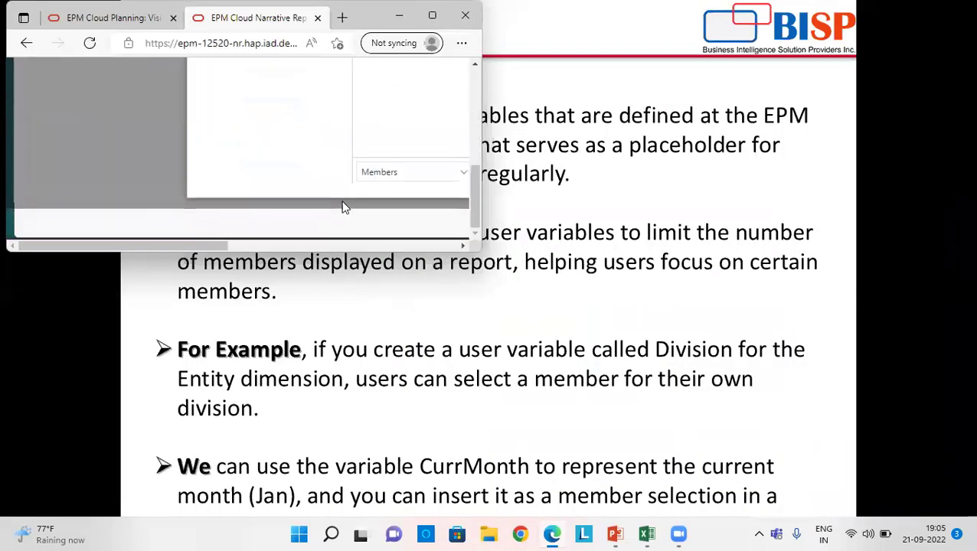
click(390, 170)
scroll(391, 212, down, 2)
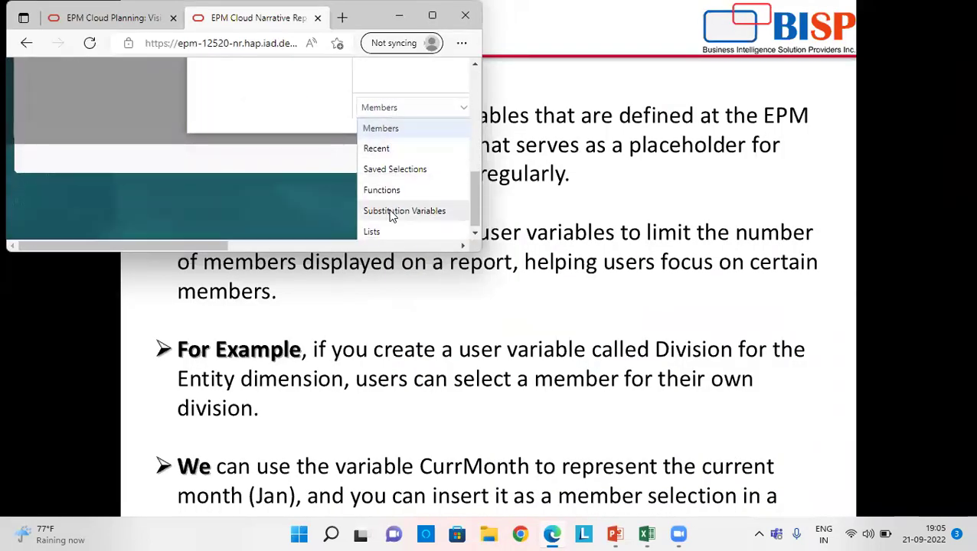
click(390, 211)
click(431, 15)
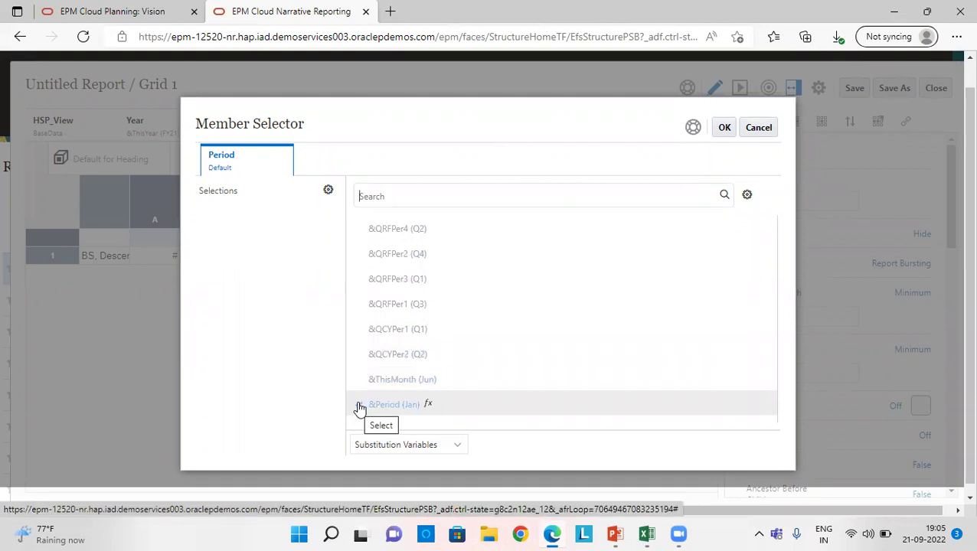
click(359, 408)
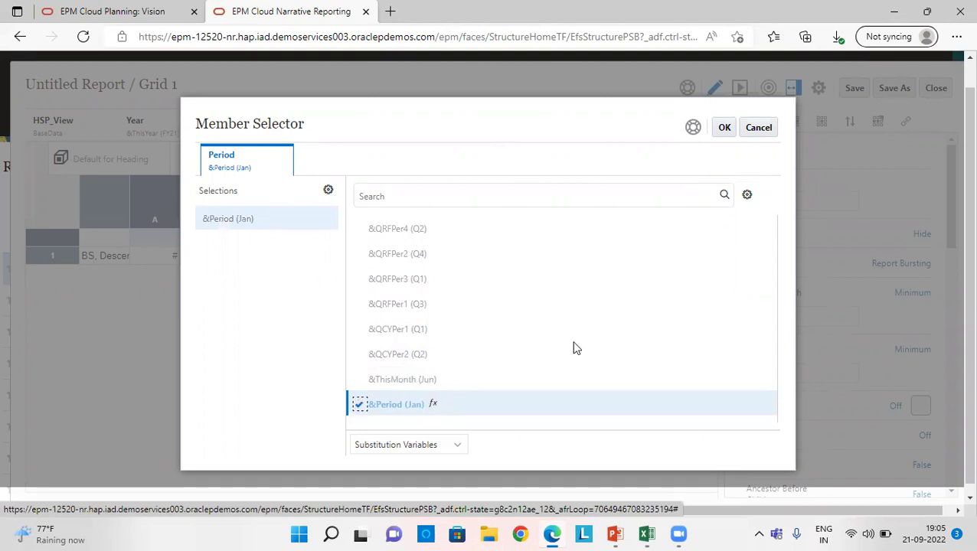
click(725, 128)
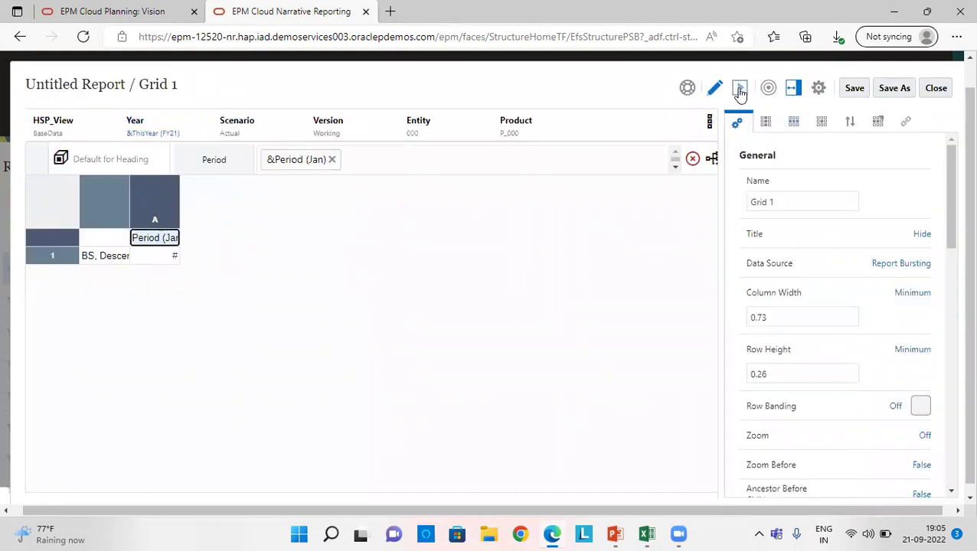
Preview the grid and scroll through its Jan FY21 balance sheet values, e.g. Current Assets 704,917,910.
click(739, 91)
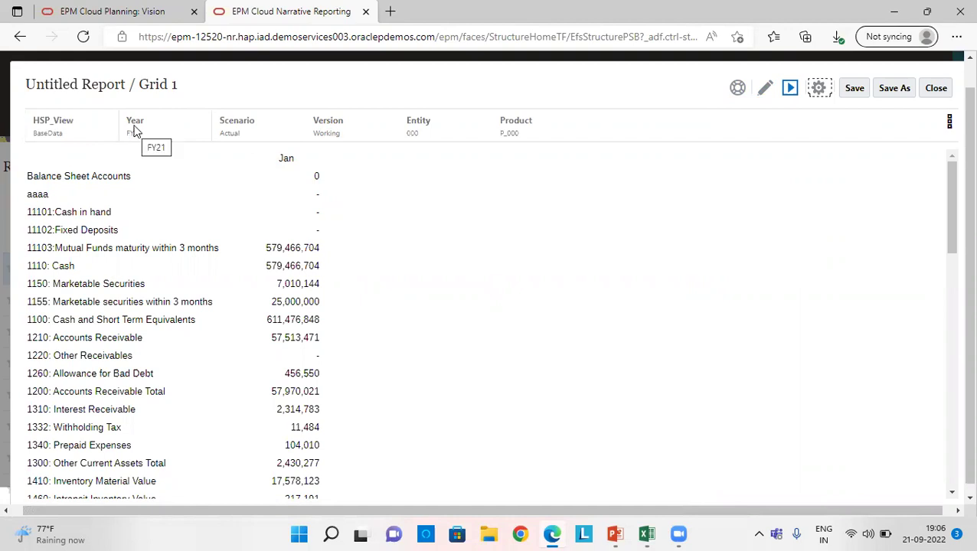
scroll(165, 256, down, 1)
scroll(164, 256, down, 6)
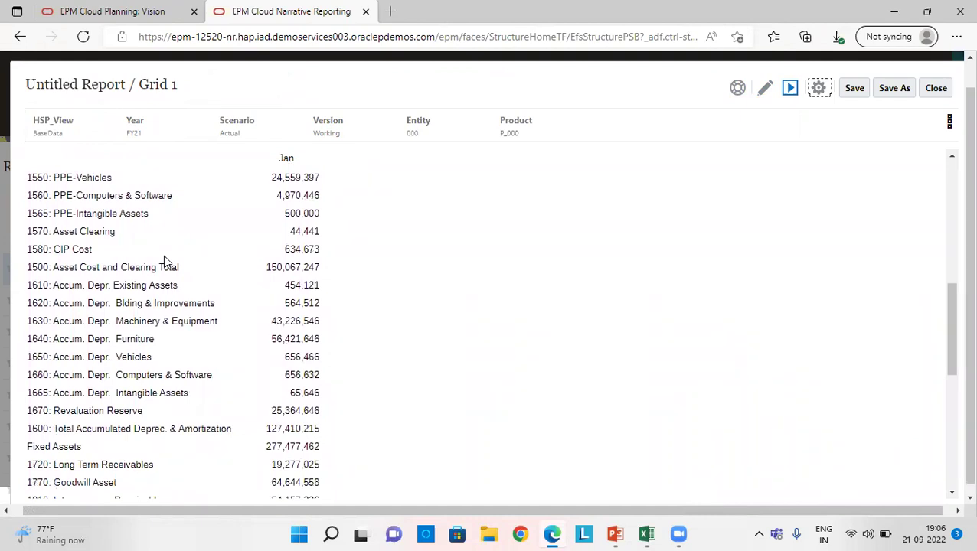
scroll(164, 261, up, 7)
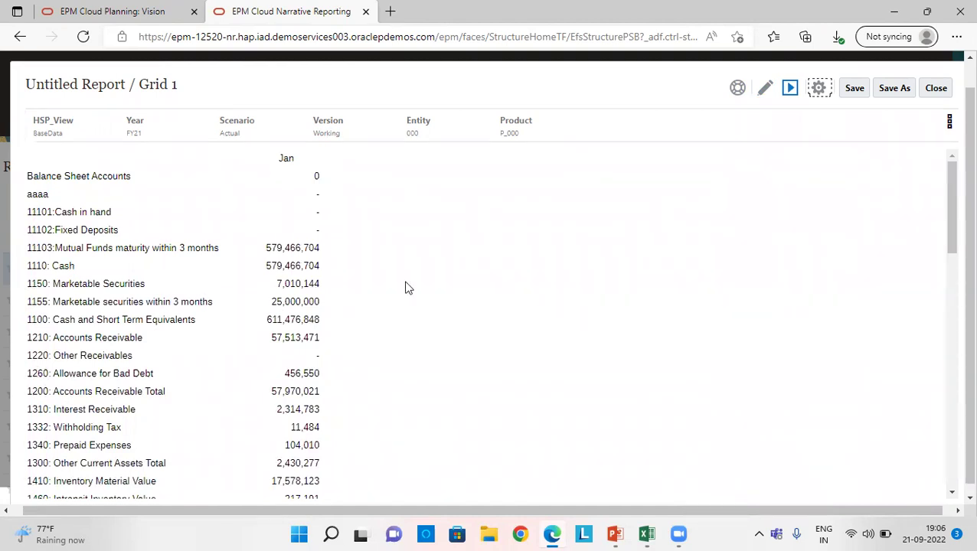
scroll(222, 321, down, 2)
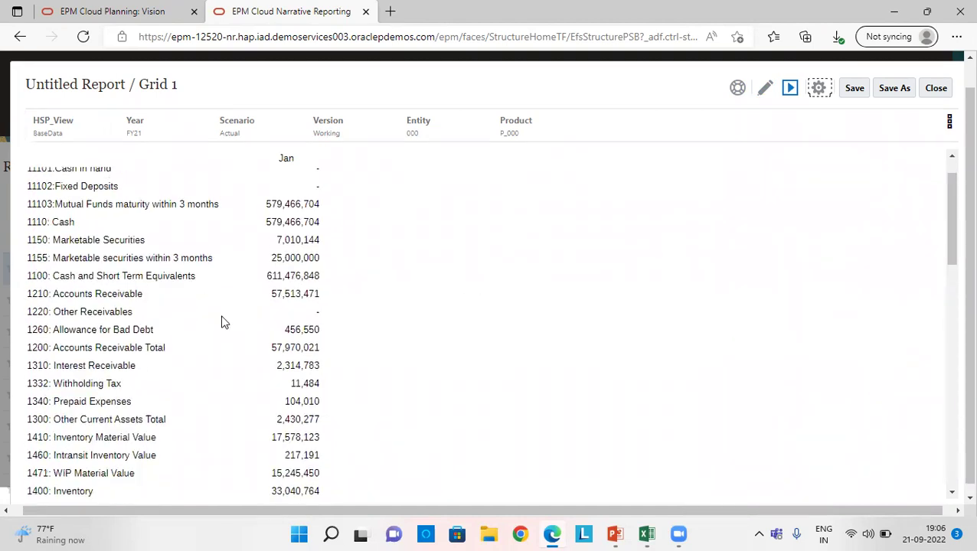
scroll(490, 266, up, 2)
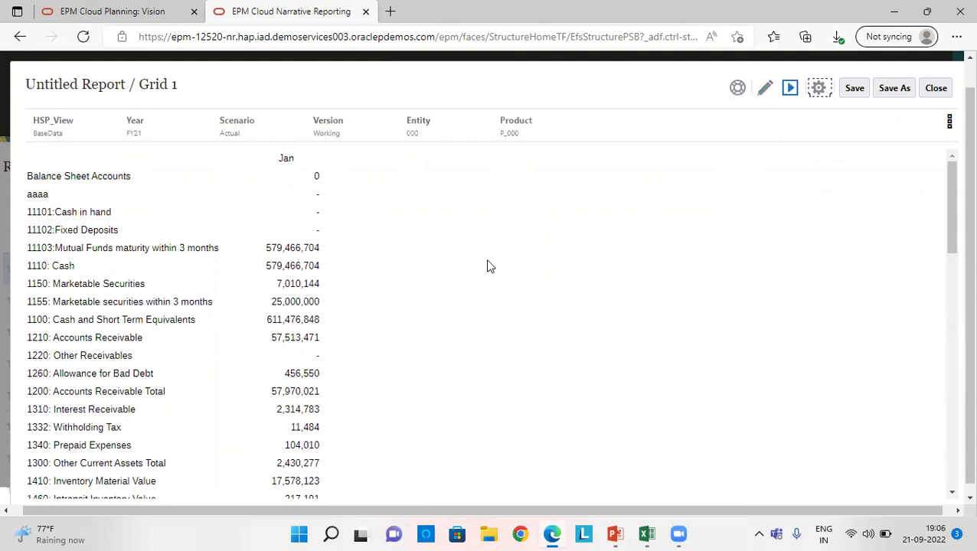